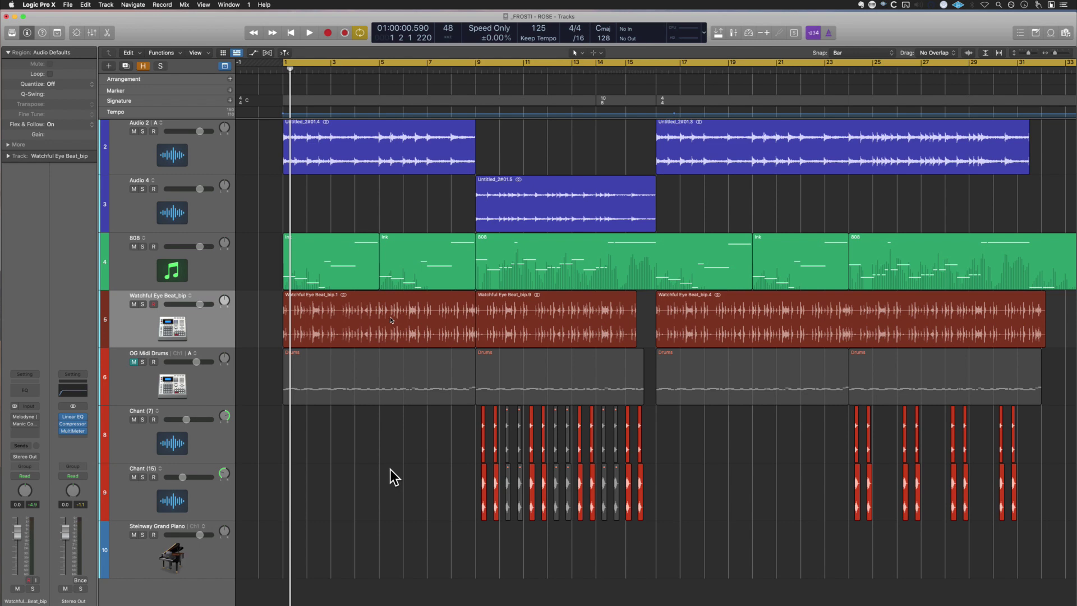
# - Unmute the OG Midi Drums track and play the opening bars to compare the beat without and with it
pyautogui.press('space')
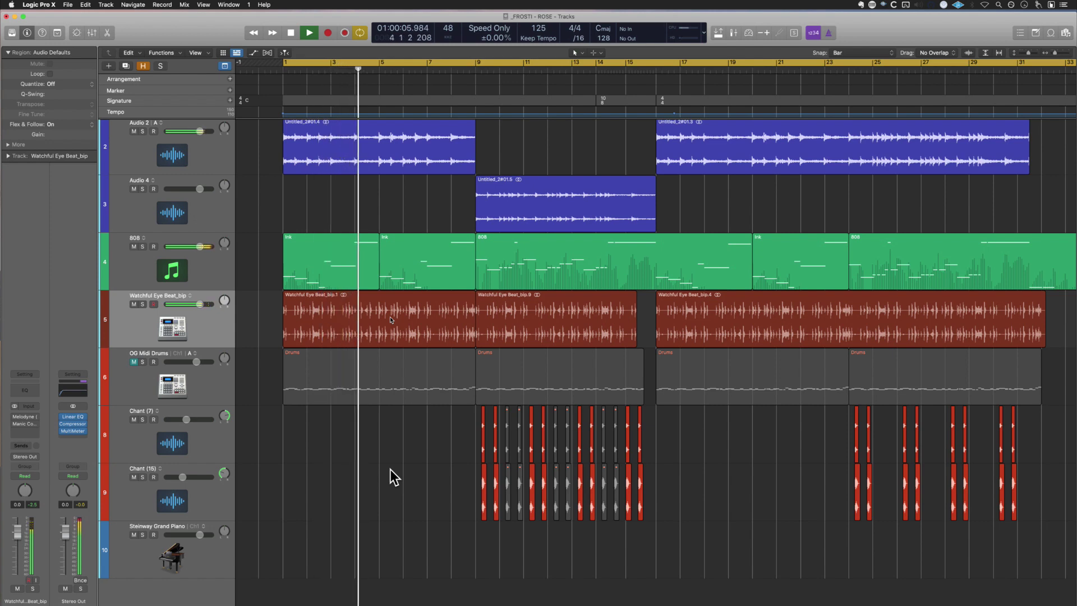
pyautogui.press('space')
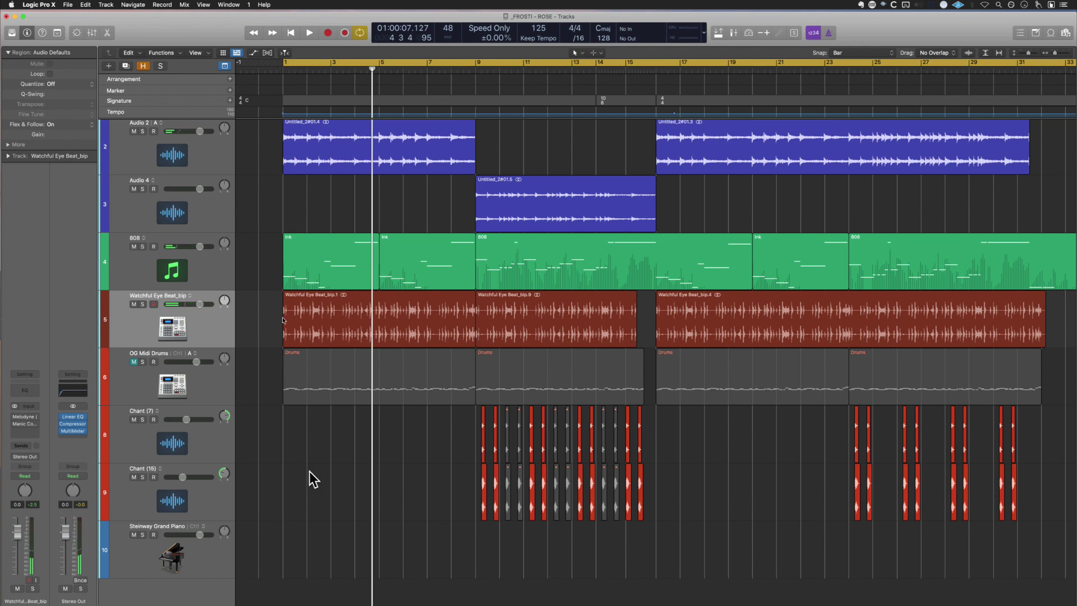
pyautogui.click(134, 362)
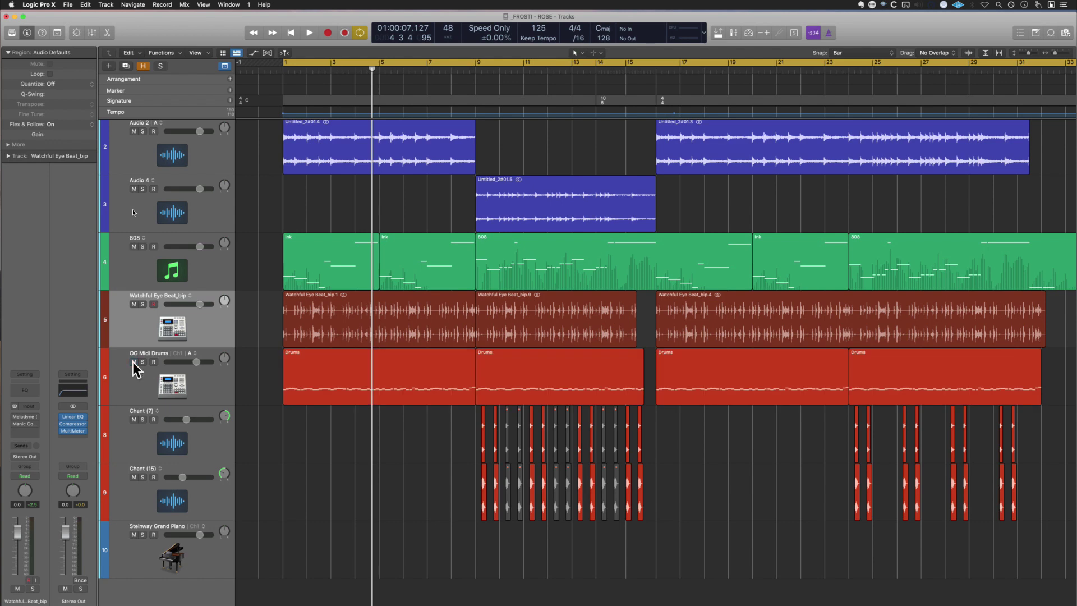
pyautogui.press('space')
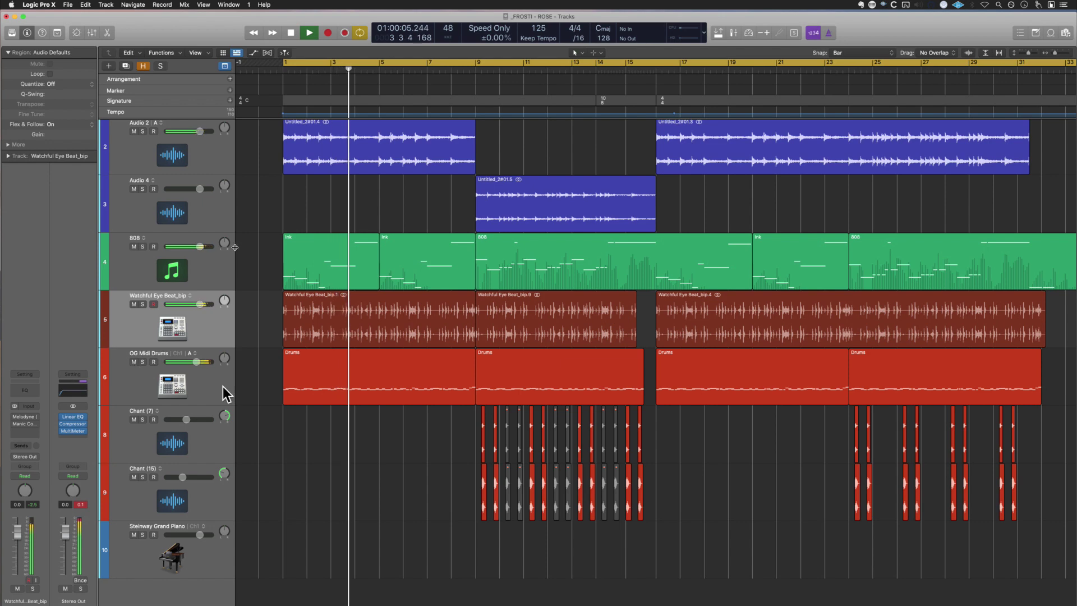
pyautogui.press('space')
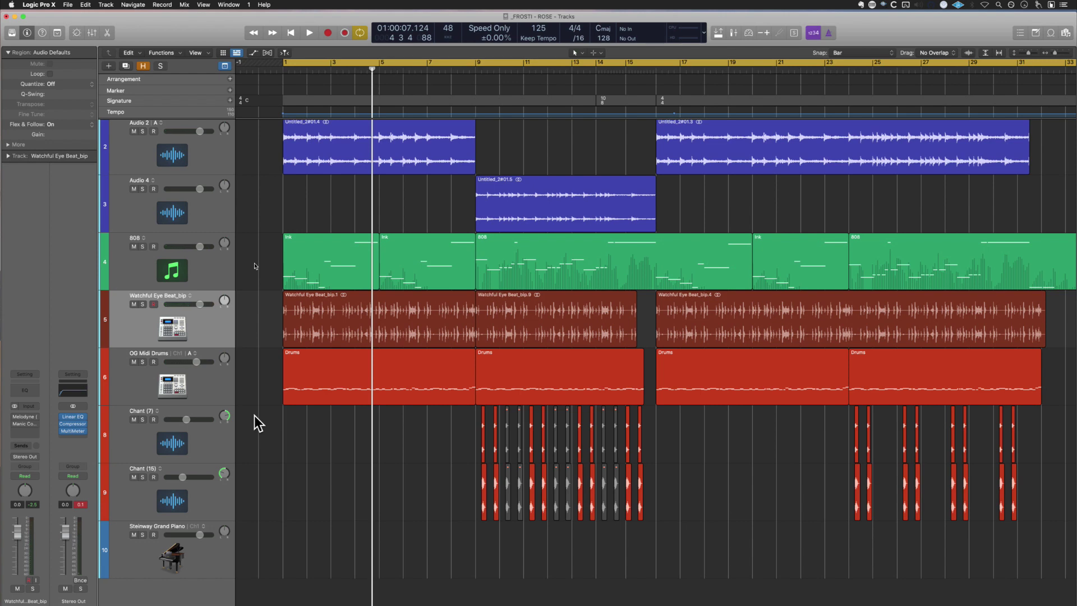
# - Open the Manic Compressor plug-in on the Watchful Eye Beat_bip track to view its settings, and close it
pyautogui.click(221, 381)
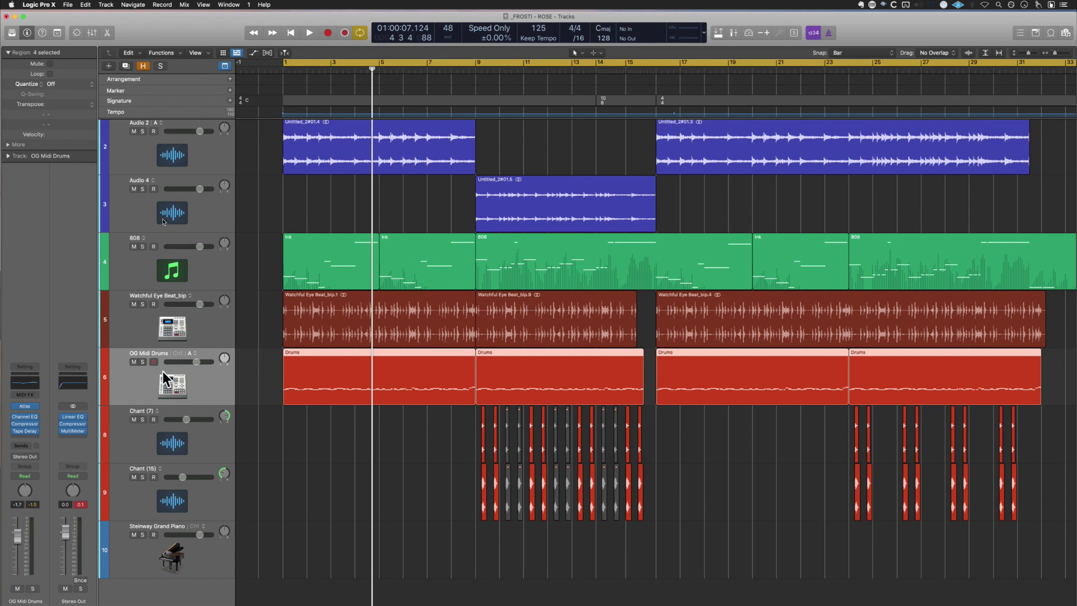
pyautogui.click(156, 328)
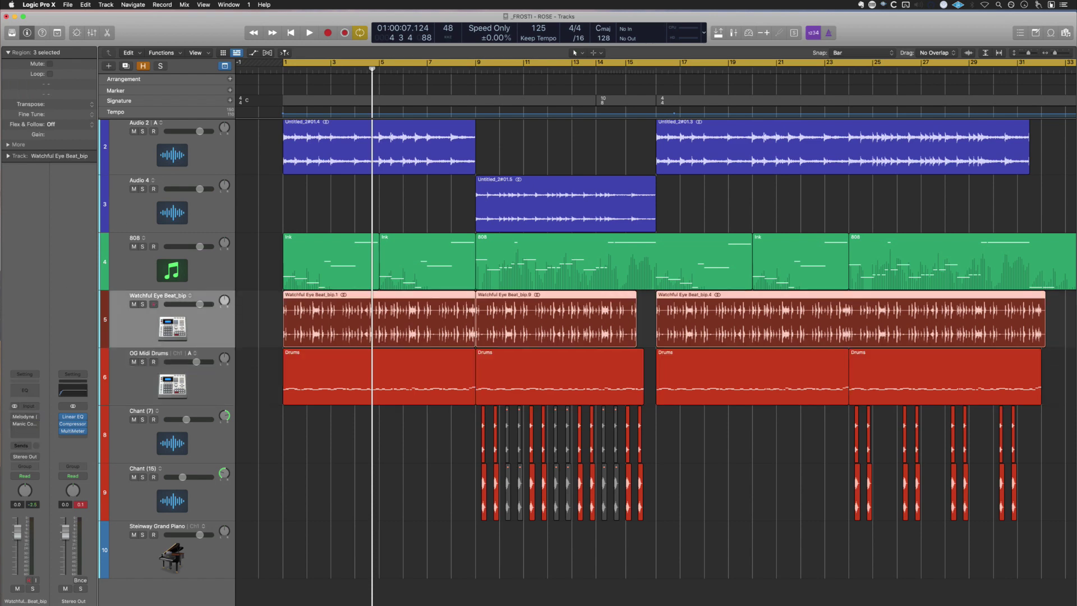
pyautogui.click(21, 427)
pyautogui.click(25, 432)
pyautogui.click(25, 432)
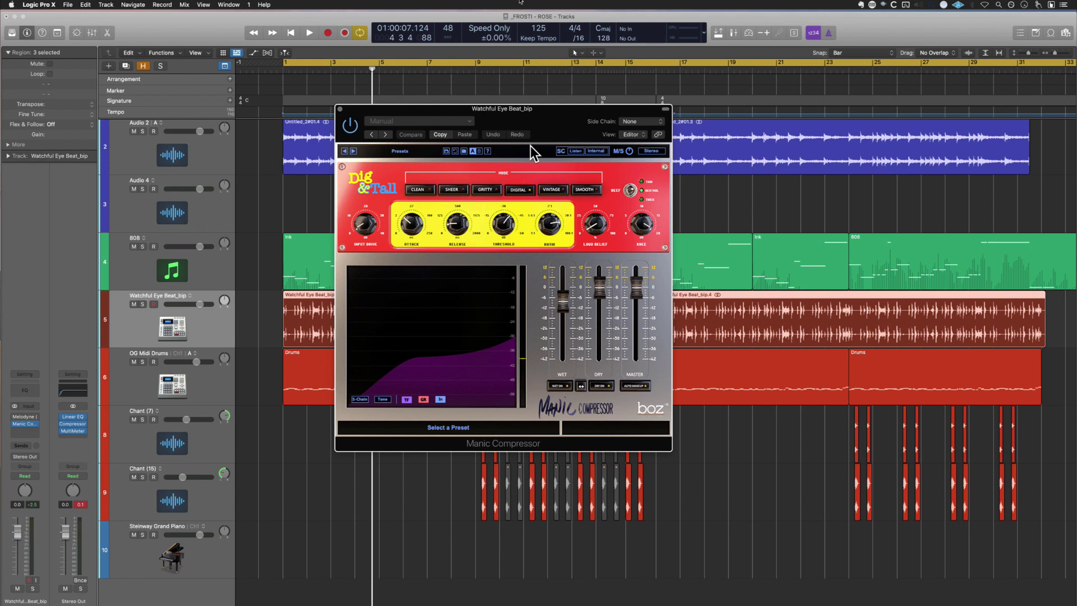
pyautogui.click(339, 109)
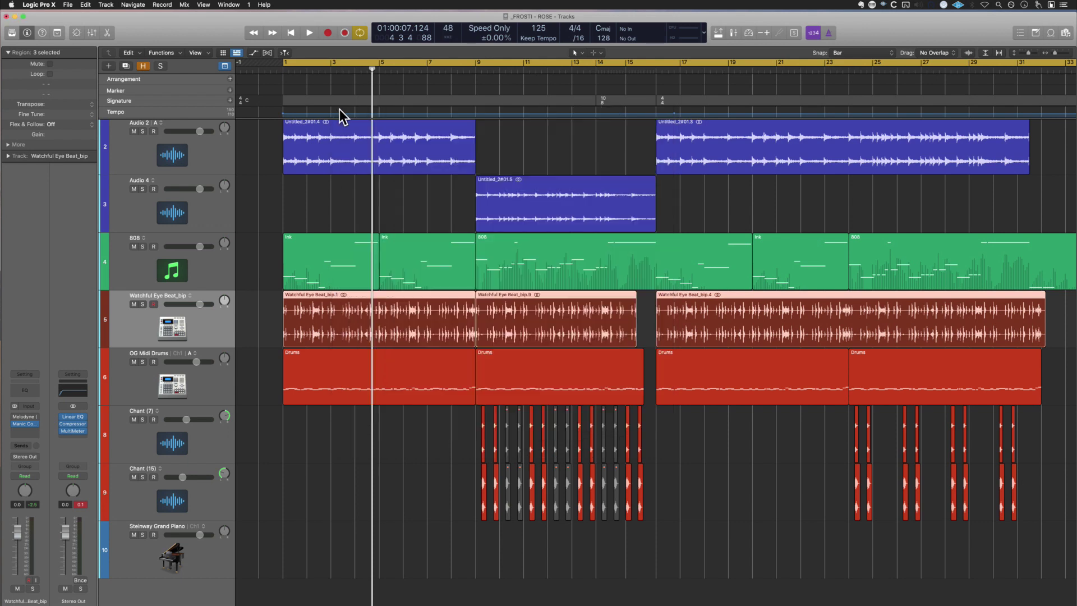
# - Open Melodyne on the Watchful Eye Beat_bip track, audition a detected drum hit just after bar 6, and view the Settings options
pyautogui.moveTo(251, 319); pyautogui.dragTo(910, 318)
pyautogui.click(26, 416)
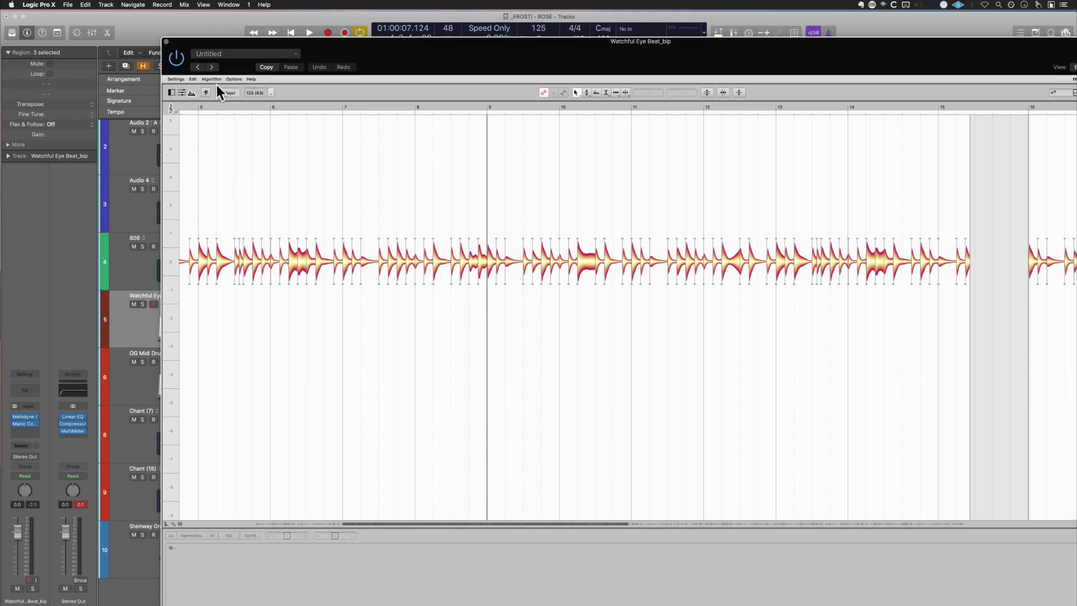
pyautogui.click(292, 265)
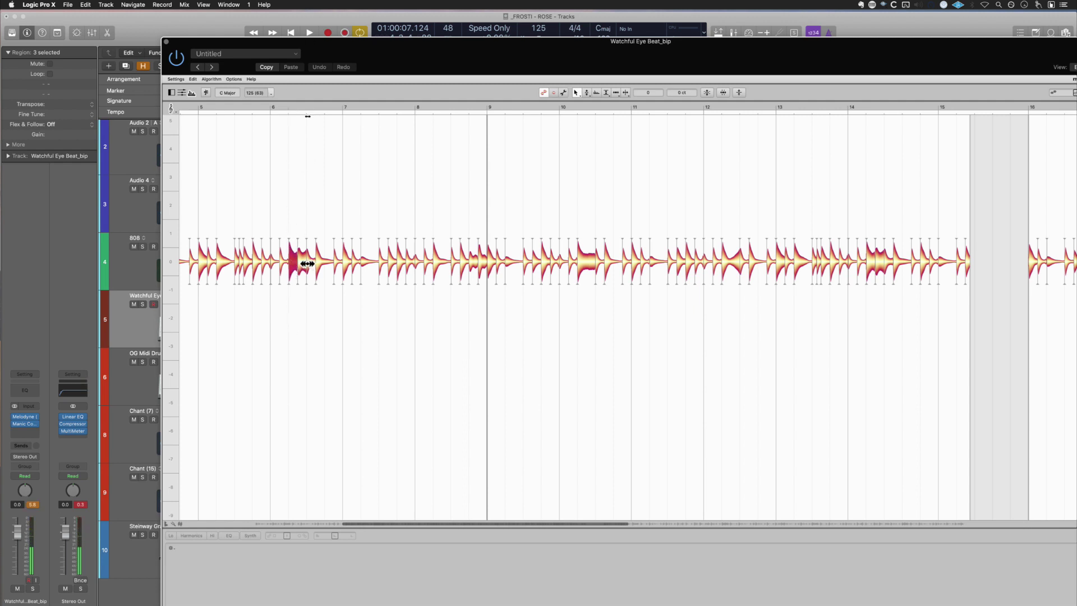
pyautogui.click(176, 79)
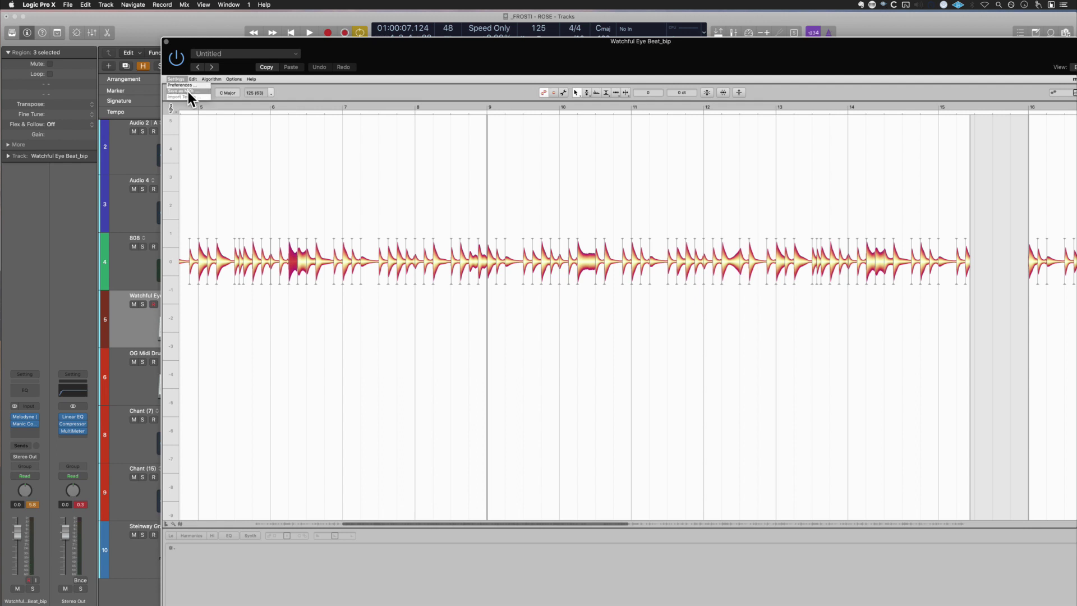
pyautogui.click(169, 48)
pyautogui.click(168, 43)
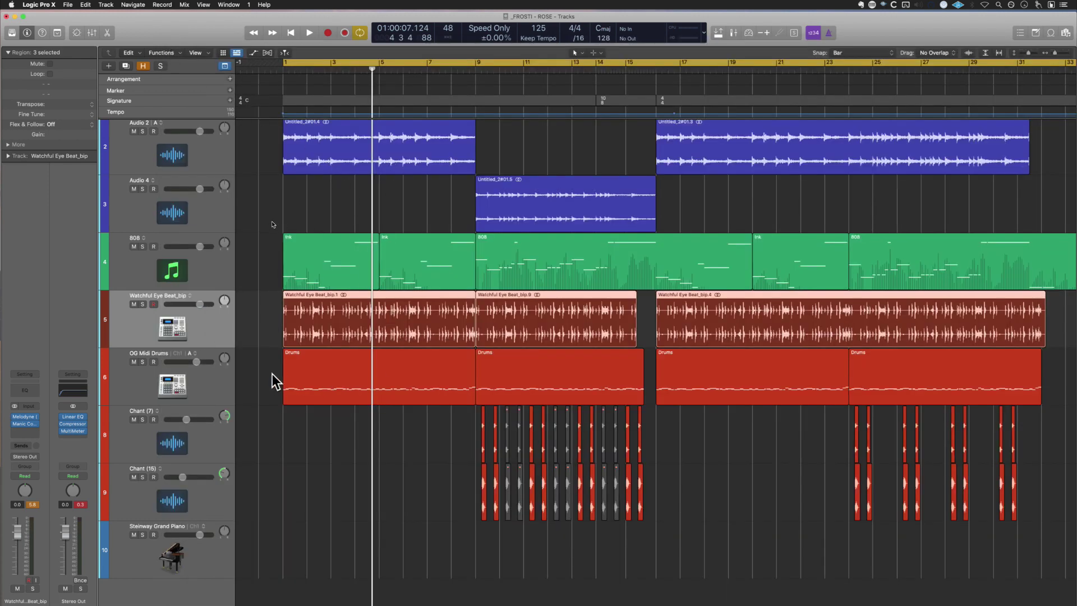
# - Replace the first Drums region on the OG Midi Drums track with the single-pitch MIDI region and open it in the Piano Roll
pyautogui.click(317, 387)
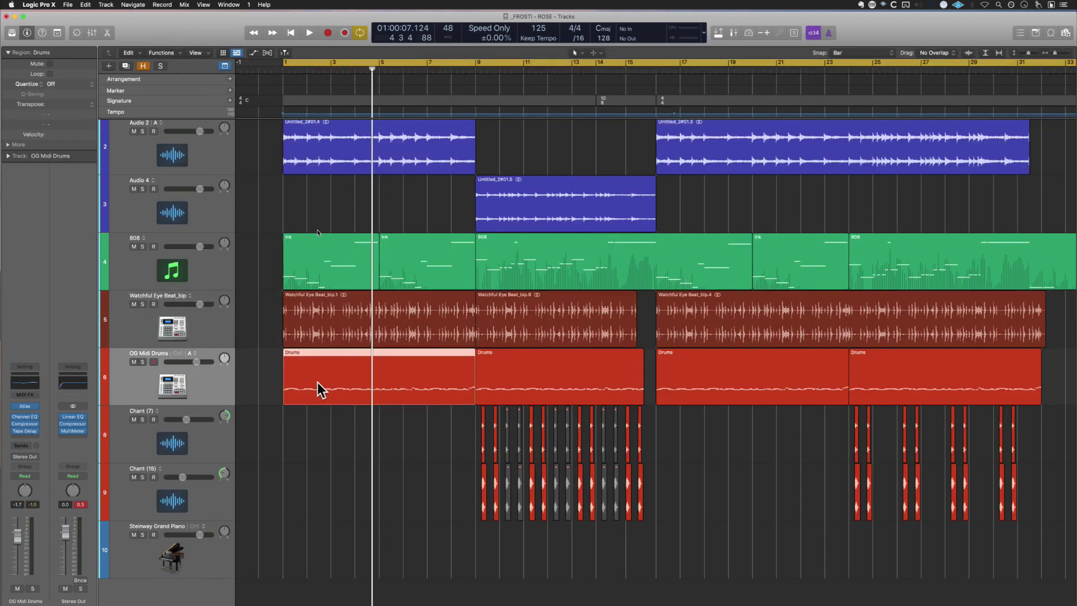
pyautogui.press('Delete')
pyautogui.press(',')
pyautogui.scroll(-1, 351, 368)
pyautogui.click(351, 368)
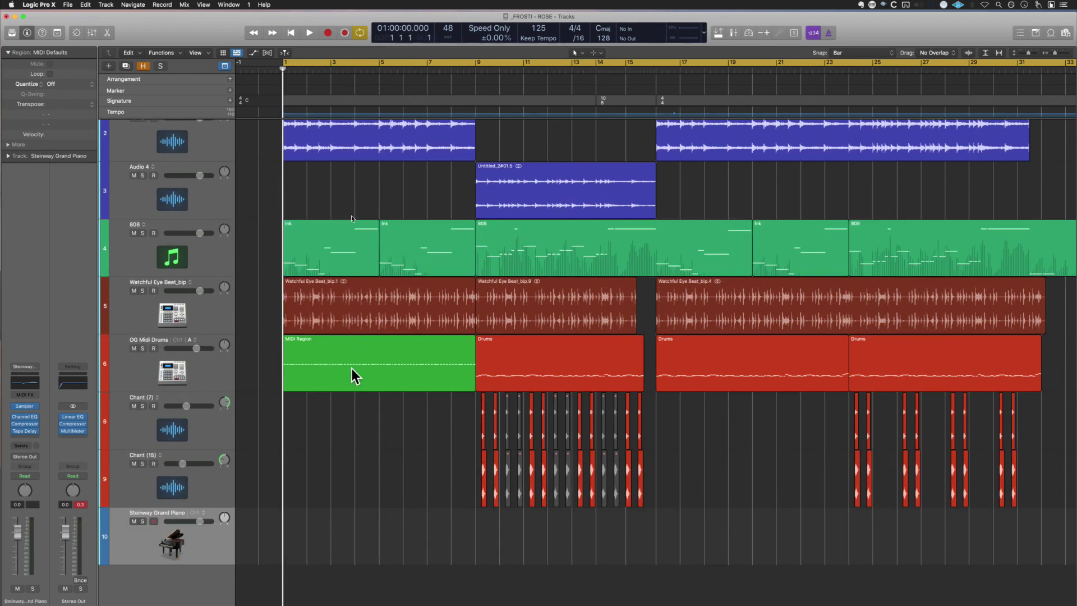
pyautogui.doubleClick(351, 368)
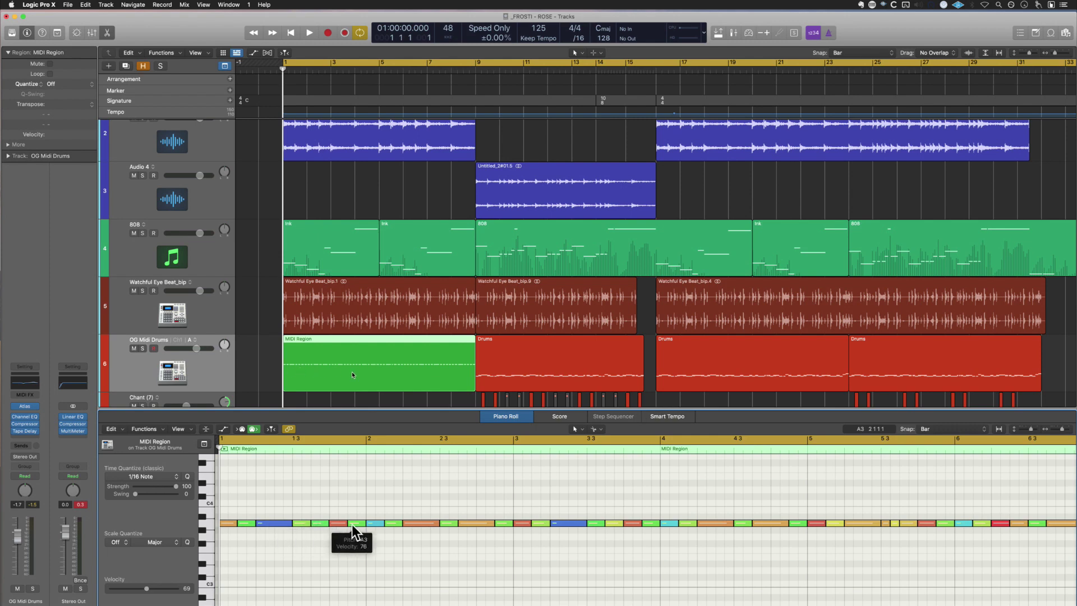
# - Solo Watchful Eye Beat_bip and OG Midi Drums, and shift the second to fifth notes of the MIDI region to different pitches
pyautogui.click(142, 291)
pyautogui.click(143, 349)
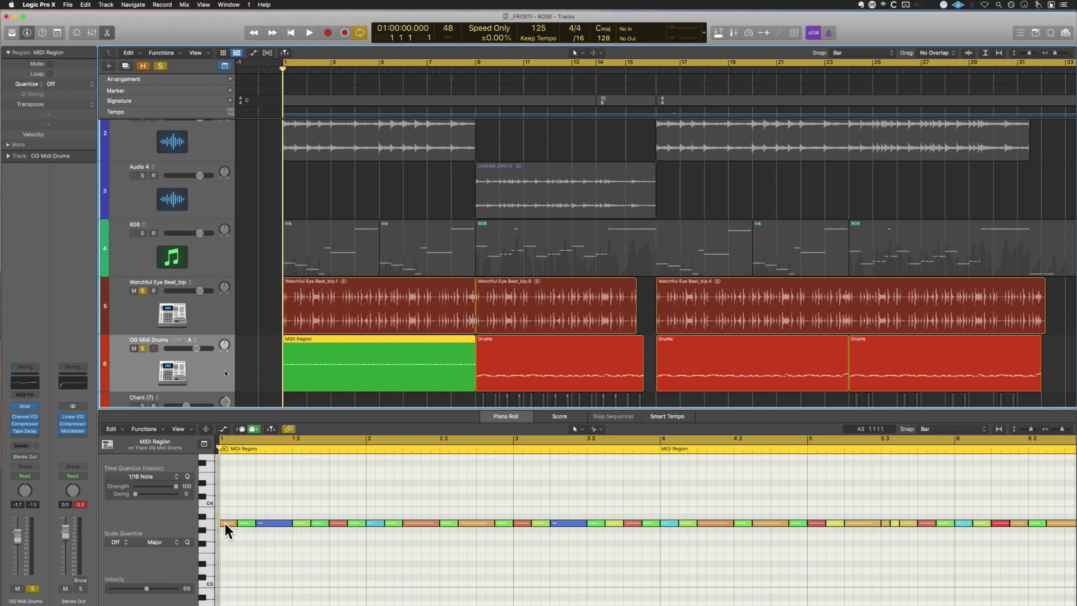
pyautogui.moveTo(245, 523); pyautogui.dragTo(271, 506)
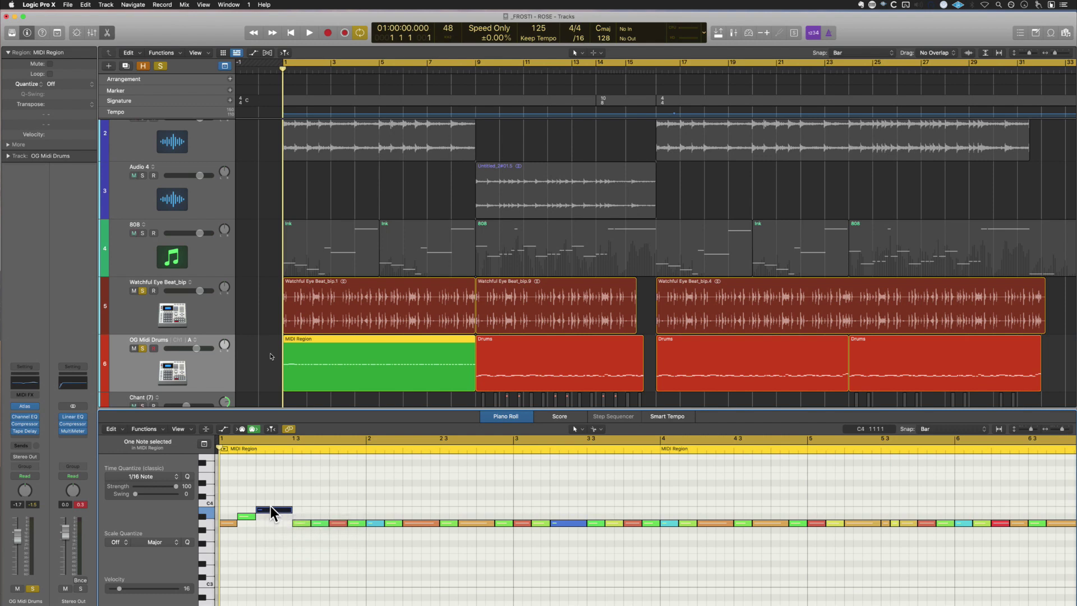
pyautogui.press('space')
pyautogui.click(297, 523)
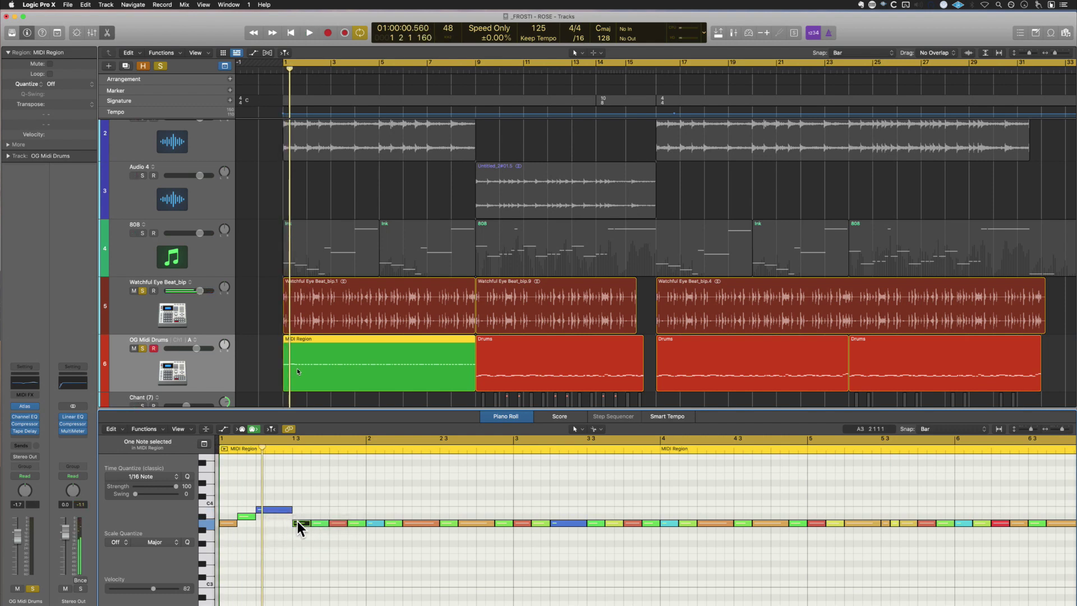
pyautogui.moveTo(297, 522); pyautogui.dragTo(323, 510)
pyautogui.click(321, 523)
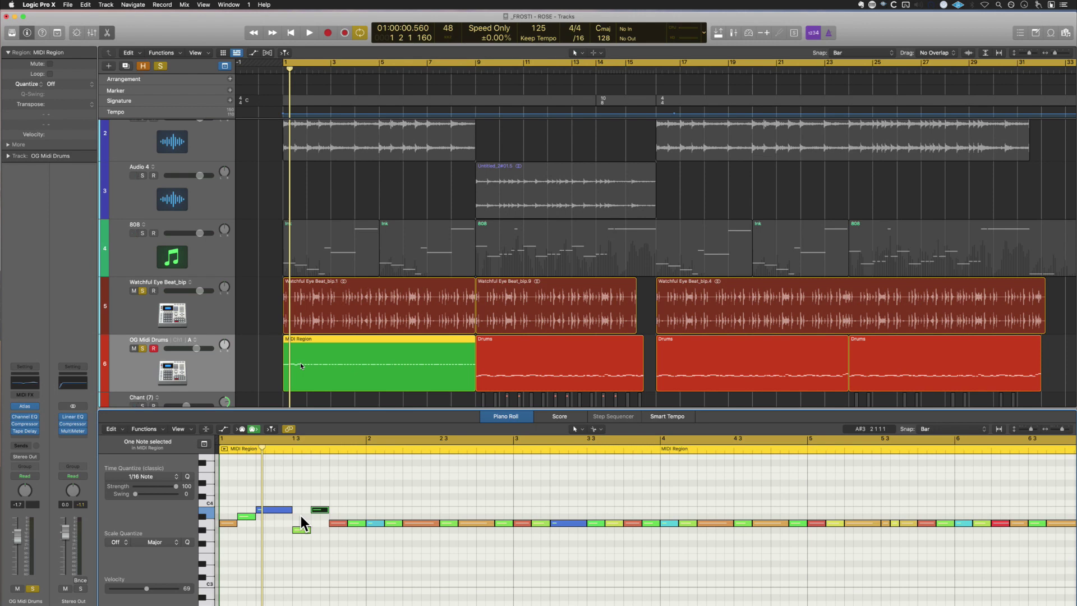
# - Close the Piano Roll and turn off solo on the Watchful Eye Beat_bip and OG Midi Drums tracks
pyautogui.press('p')
pyautogui.click(297, 465)
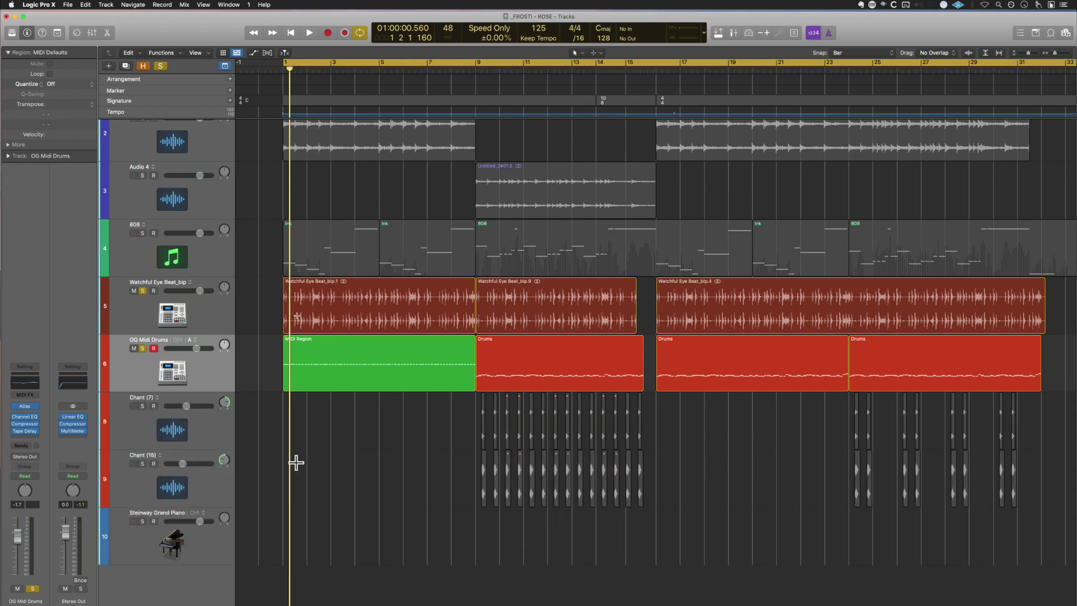
pyautogui.press('s')
pyautogui.press('ctrl+alt+super+s')
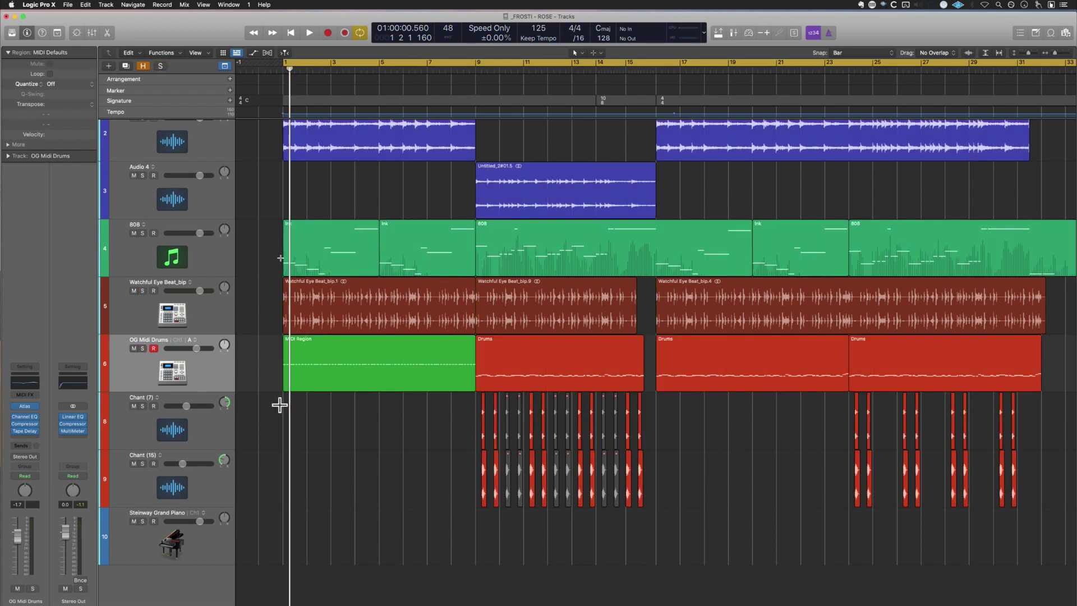
pyautogui.press('alt+super+s')
# - Delete the MIDI region on OG Midi Drums and copy the Drums region at bar 9 to bar 1
pyautogui.click(328, 381)
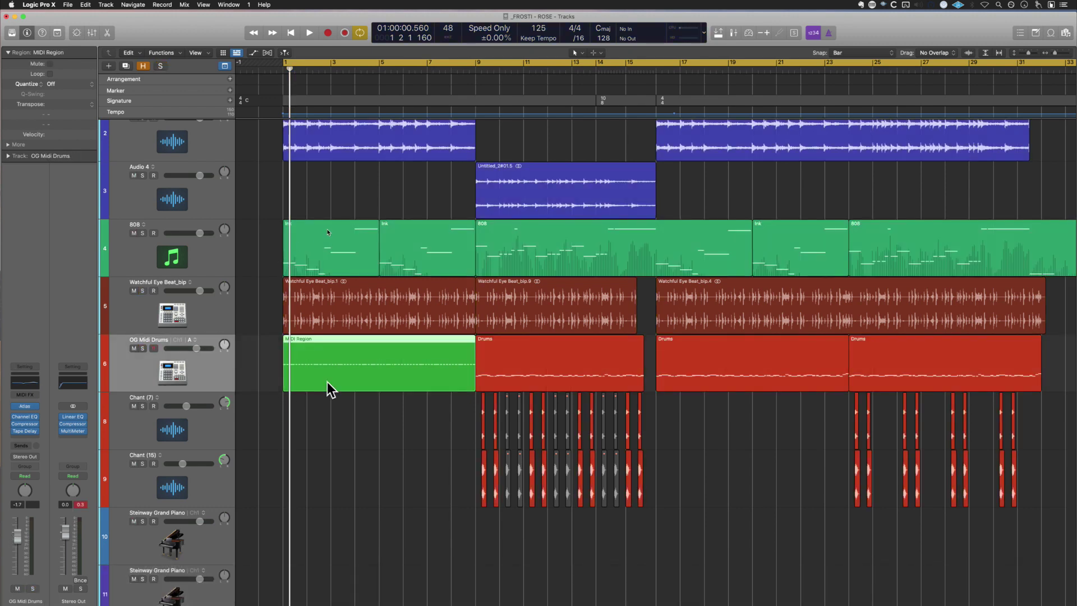
pyautogui.press('Delete')
pyautogui.moveTo(636, 351); pyautogui.dragTo(374, 363)
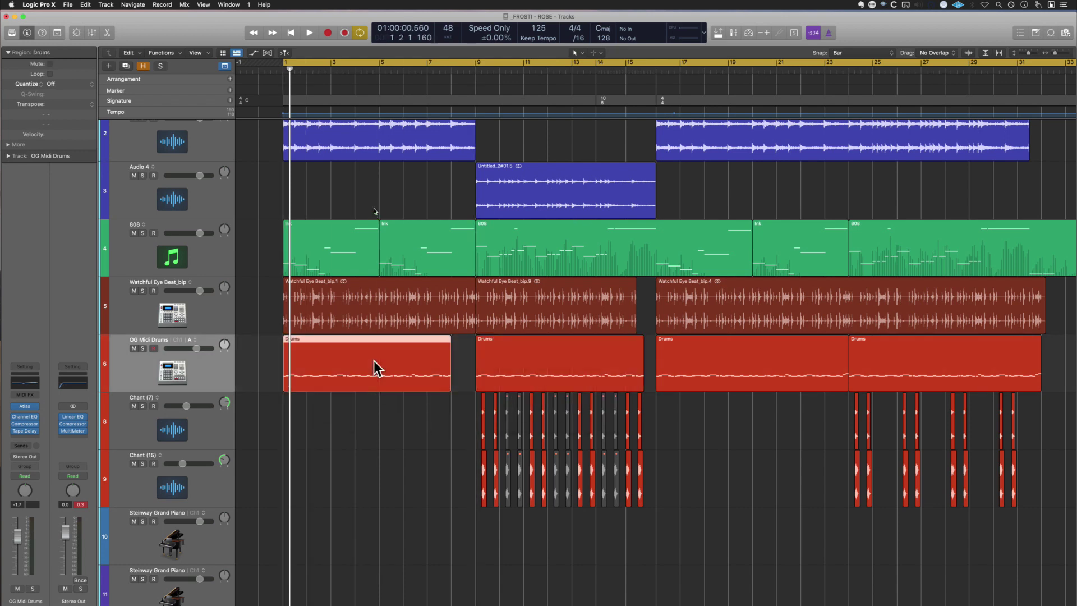
# - Open the Atlas instrument on the OG Midi Drums track and zoom its sample map out to the labelled drum categories
pyautogui.click(24, 406)
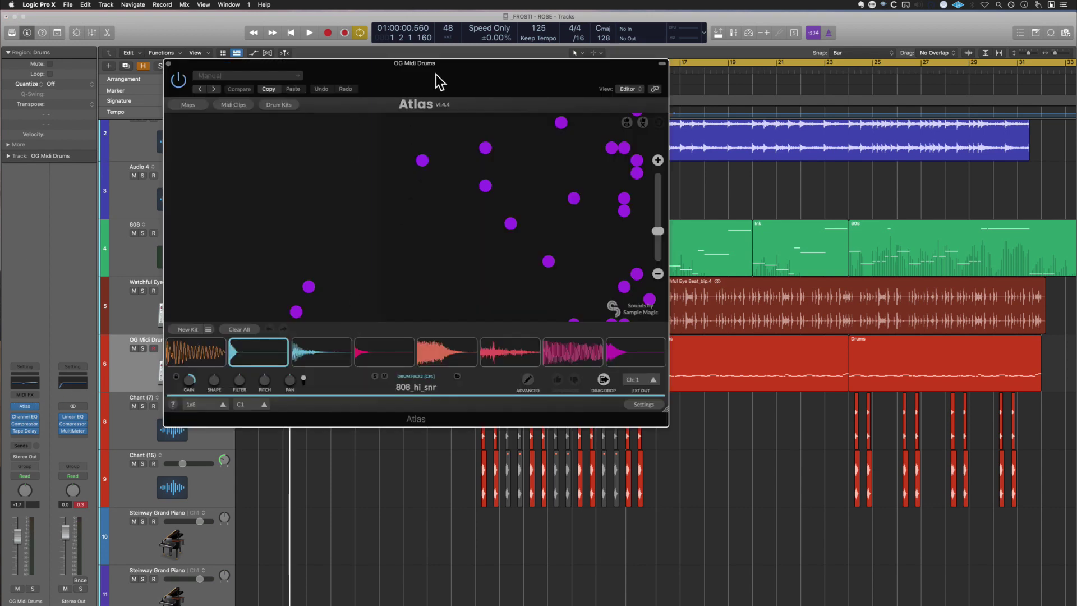
pyautogui.moveTo(437, 75); pyautogui.dragTo(429, 76)
pyautogui.scroll(5, 473, 253)
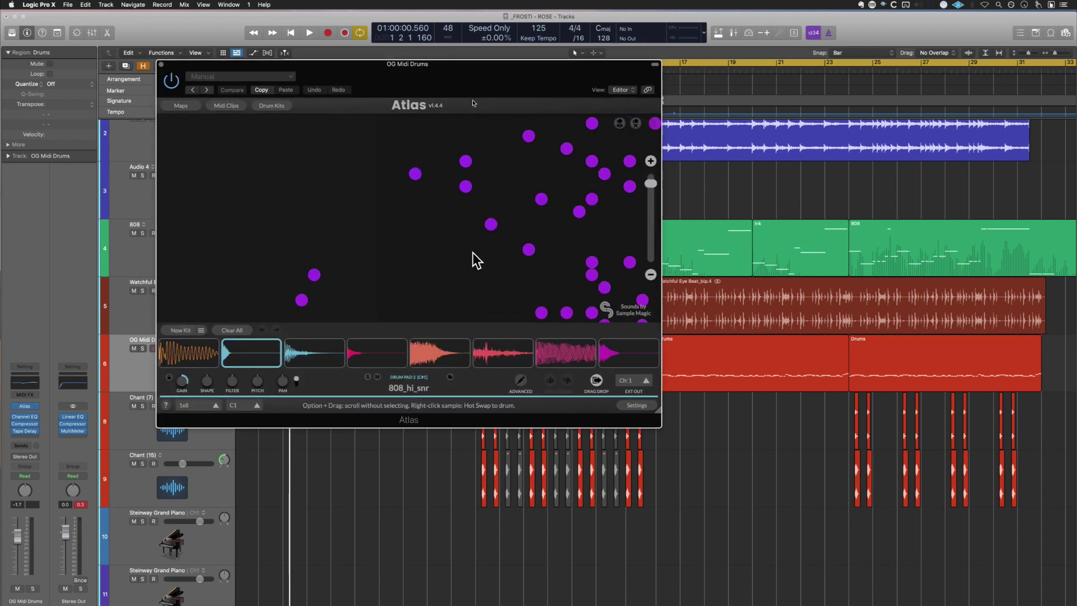
pyautogui.scroll(-5, 473, 253)
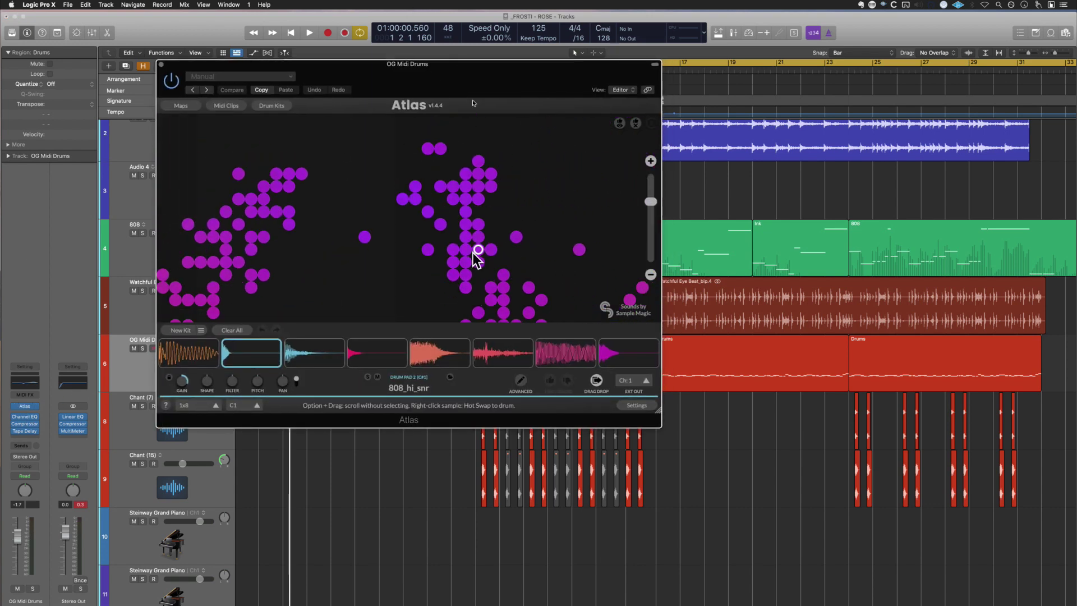
pyautogui.scroll(-3, 475, 260)
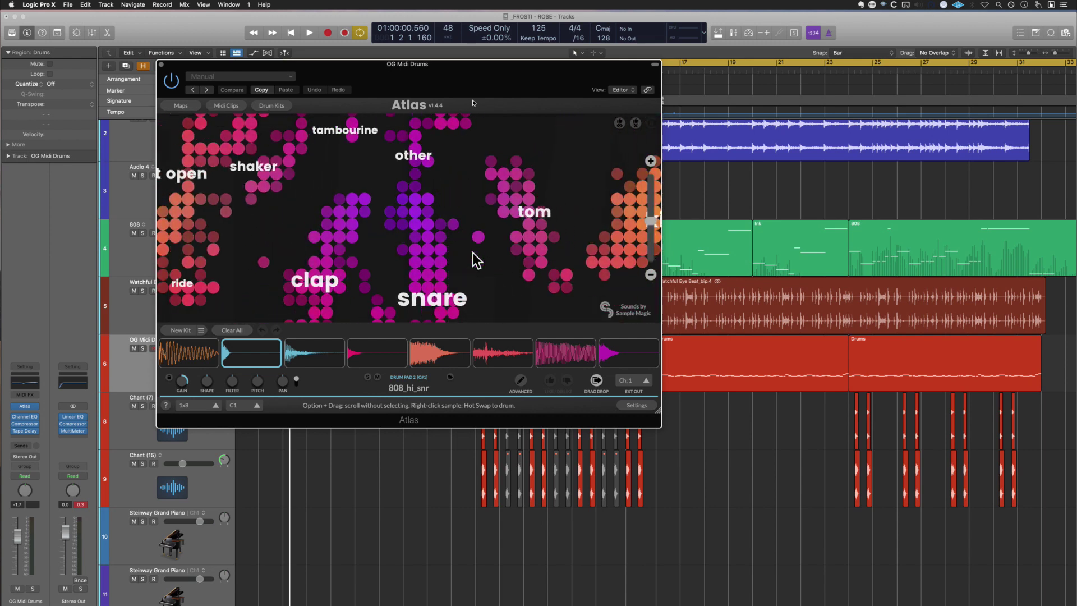
pyautogui.scroll(-2, 322, 299)
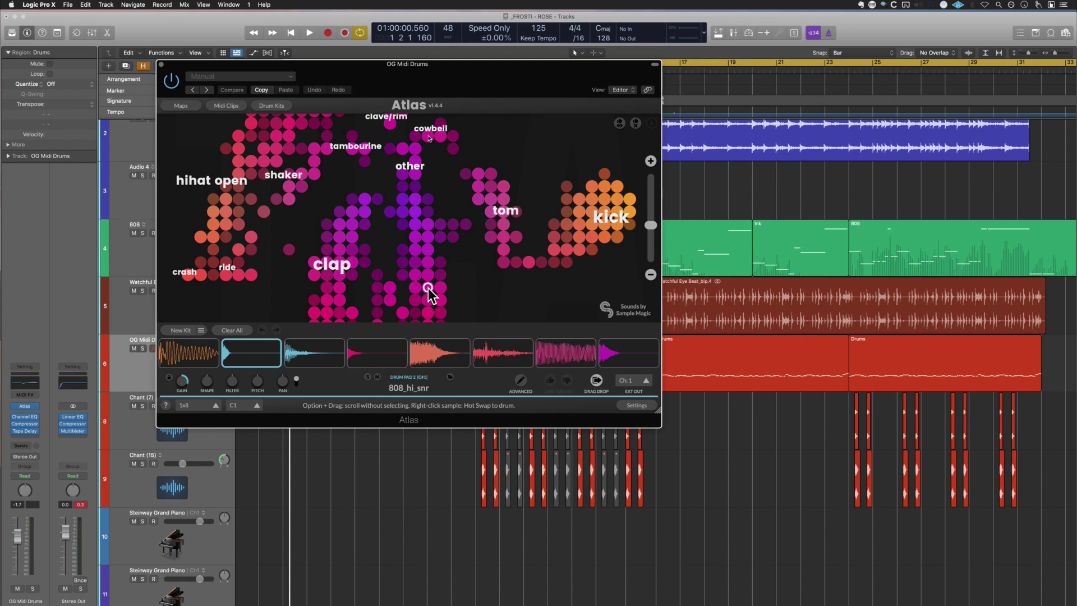
pyautogui.moveTo(274, 361)
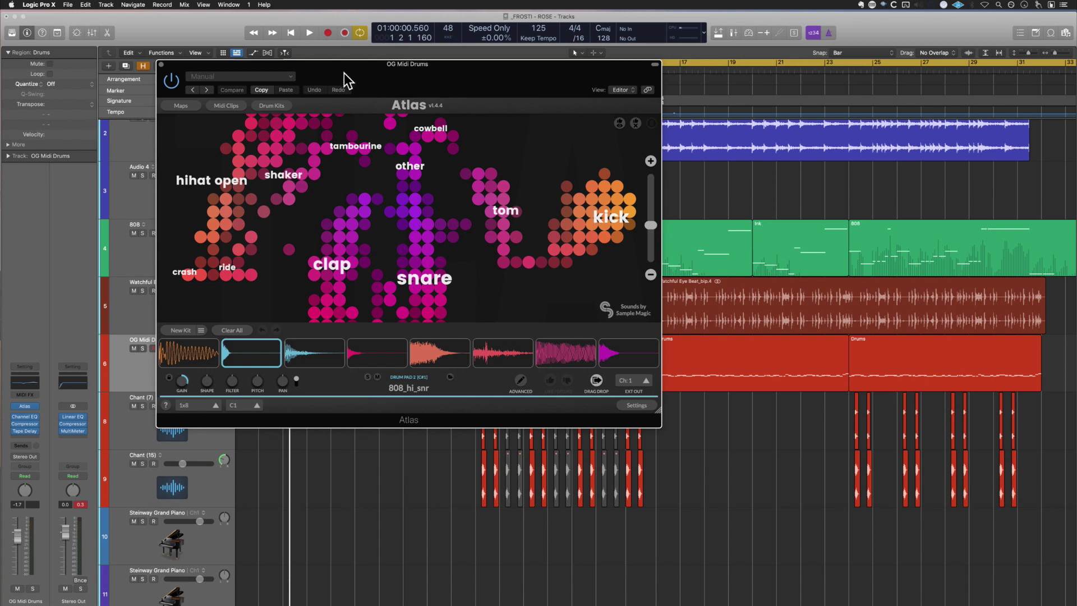
# - Find new sounds for the kick, both snare pads and the open hi-hat in the Atlas kit, and play the beat
pyautogui.moveTo(396, 83); pyautogui.dragTo(652, 94)
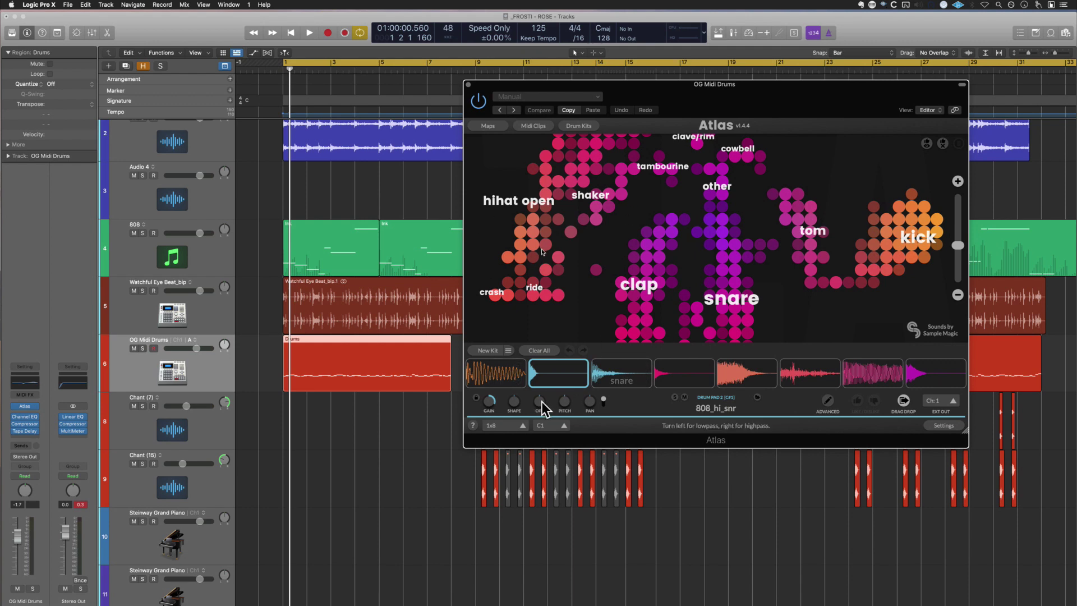
pyautogui.click(518, 380)
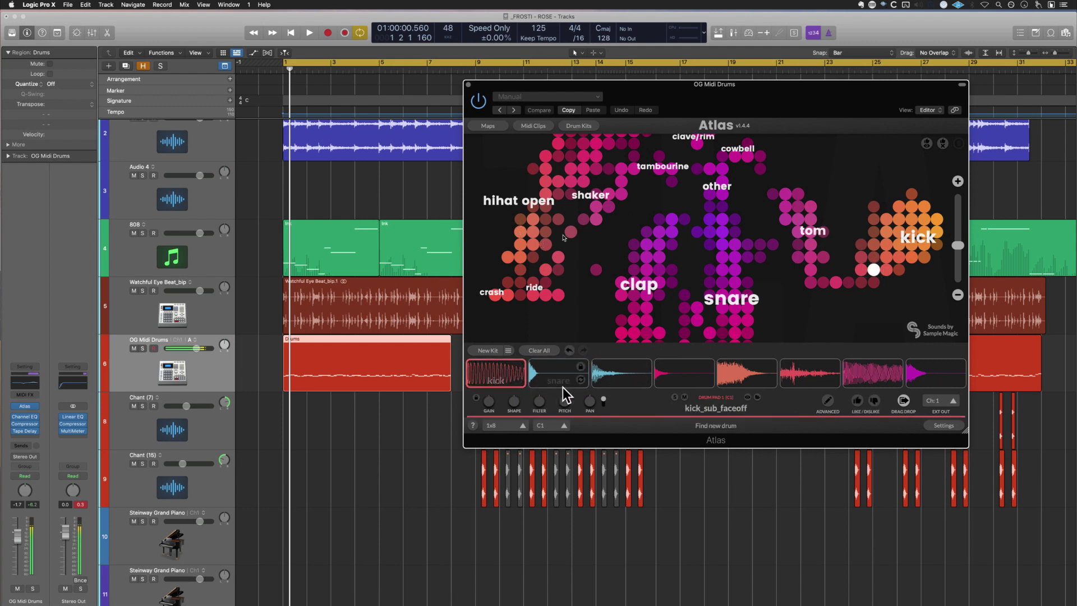
pyautogui.click(584, 380)
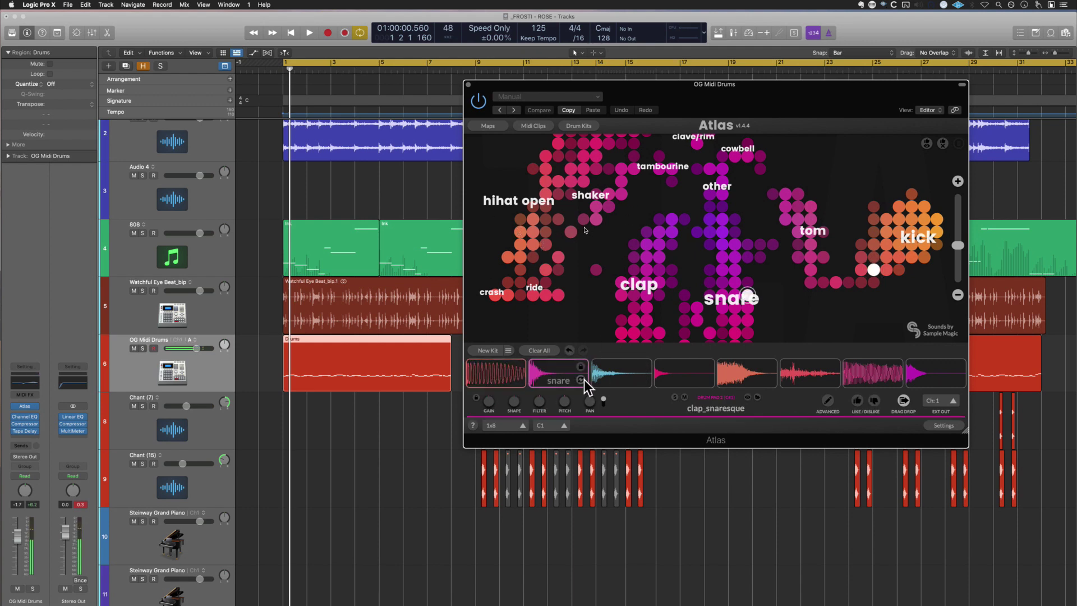
pyautogui.click(645, 382)
pyautogui.click(769, 380)
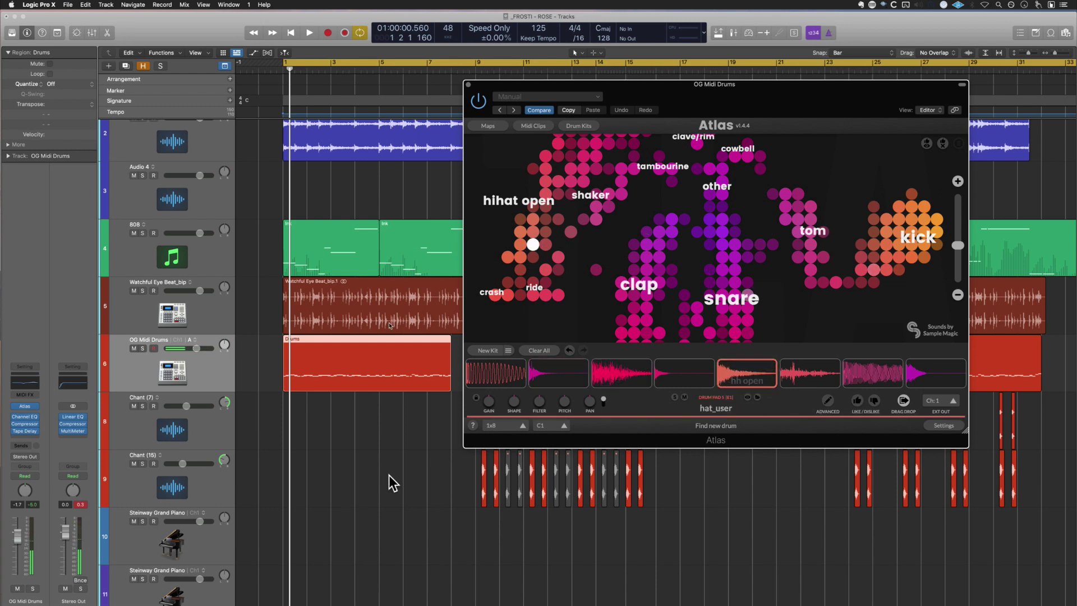
pyautogui.press('space')
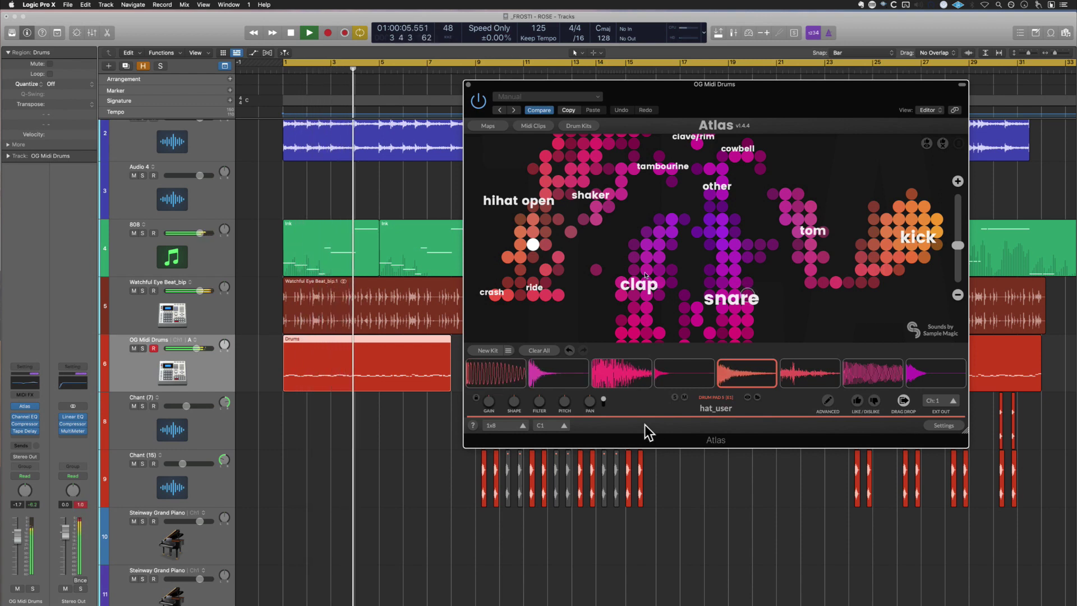
# - Stop playback and switch the Atlas sample map to Trap and Future
pyautogui.press('space')
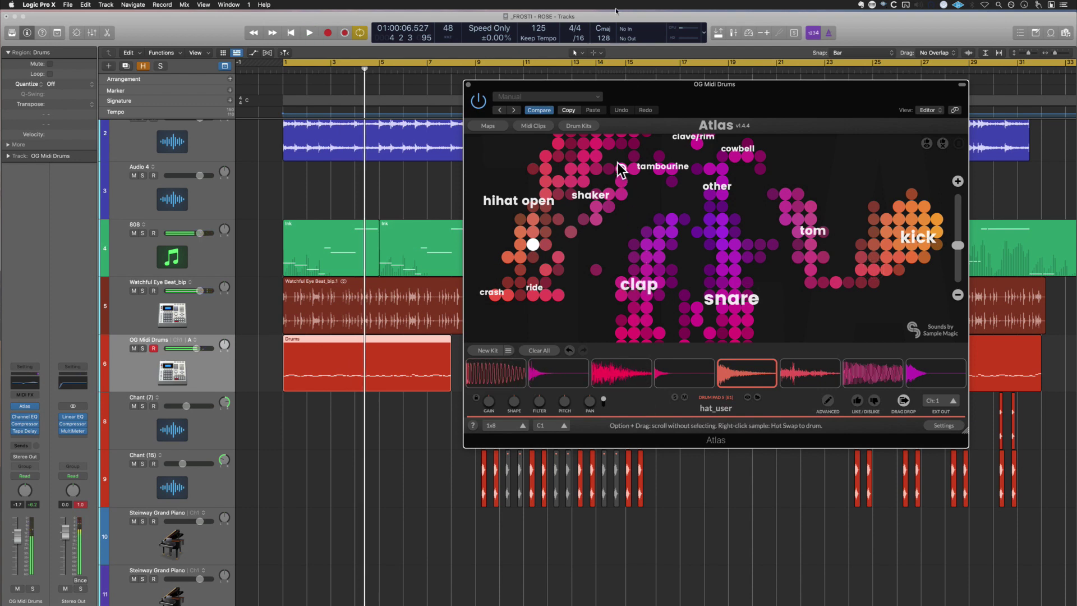
pyautogui.click(583, 127)
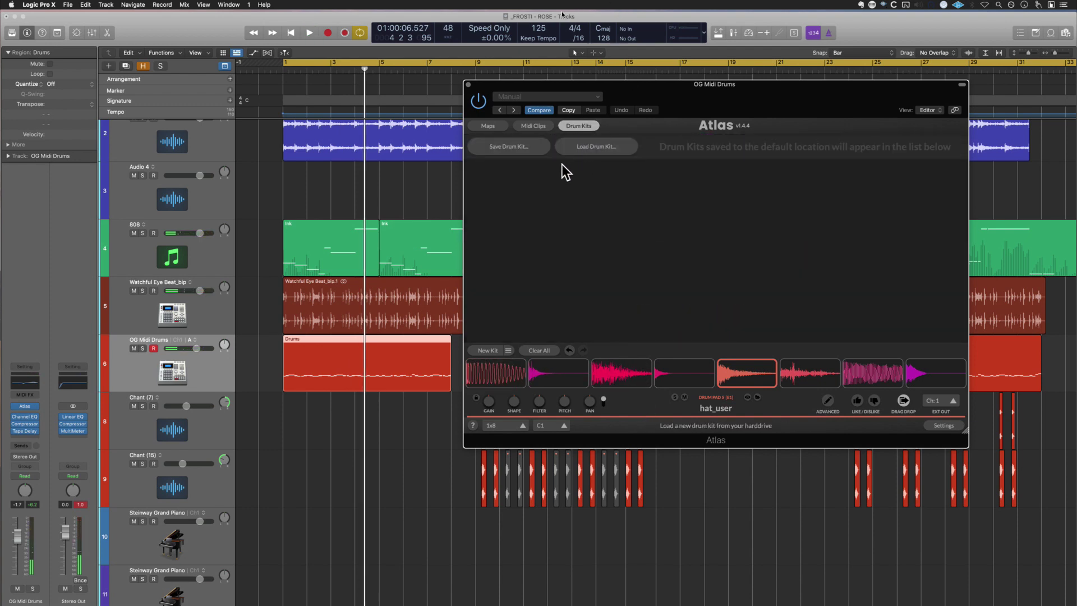
pyautogui.click(491, 127)
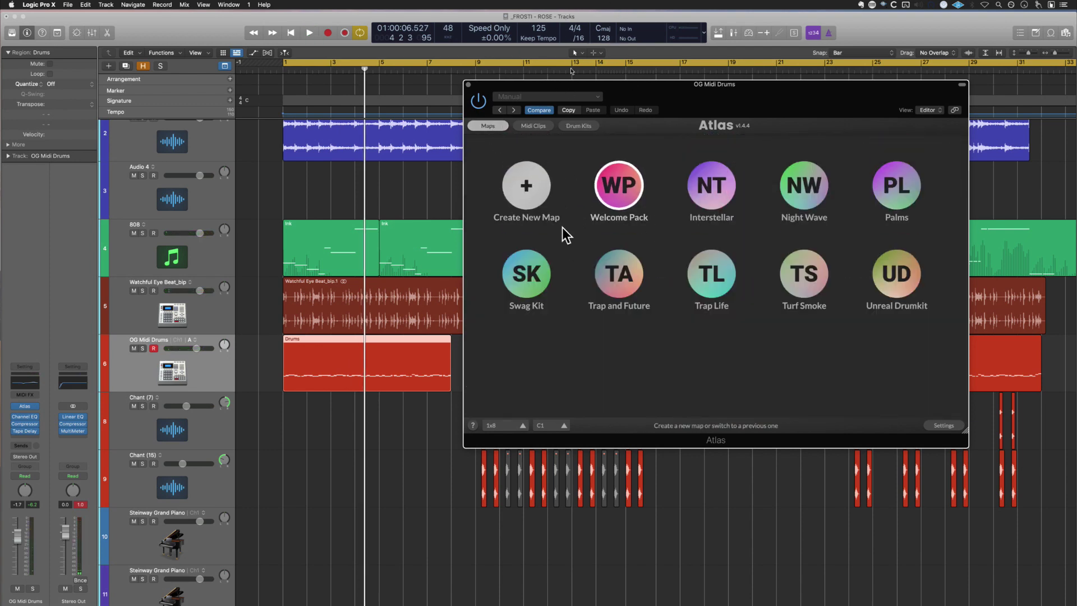
pyautogui.click(611, 280)
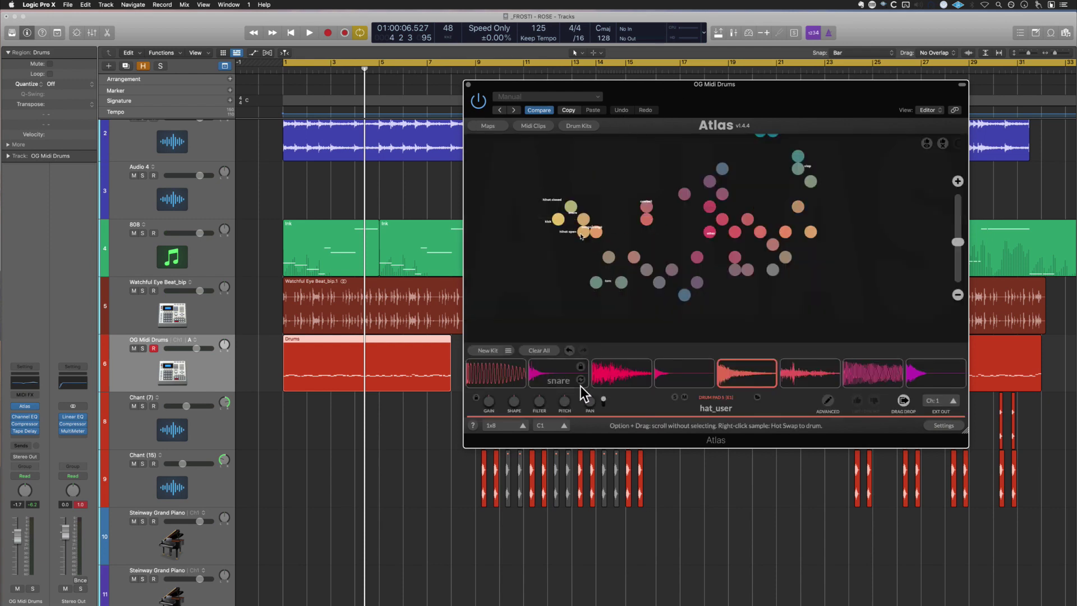
# - Find new sounds for the pad 3 snare, kick, open hi-hat and pad 4 hi-hat during playback, then close Atlas and stop the beat
pyautogui.press('space')
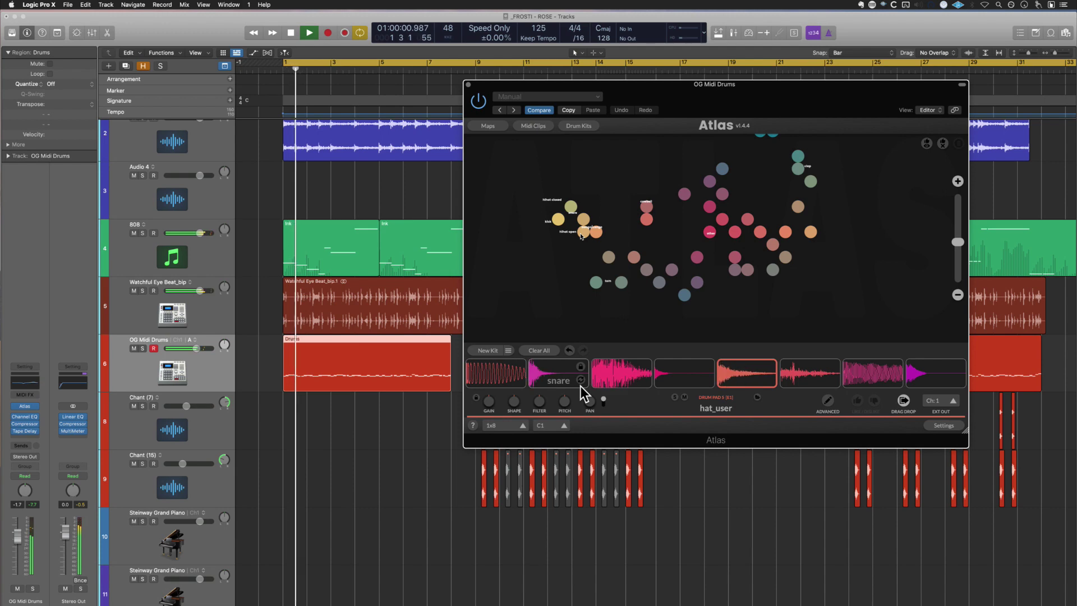
pyautogui.click(644, 378)
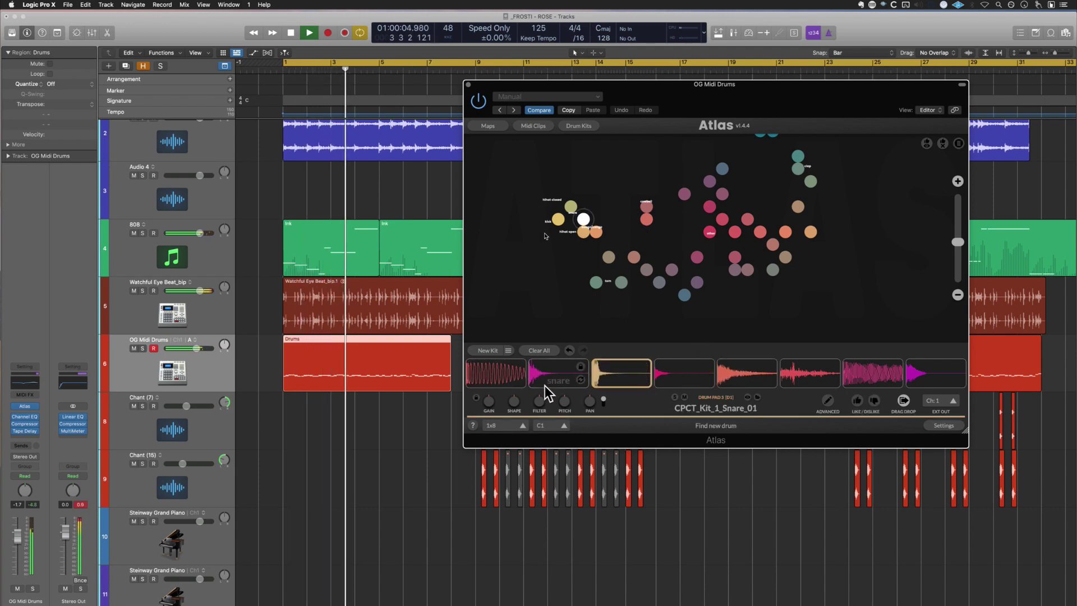
pyautogui.click(519, 384)
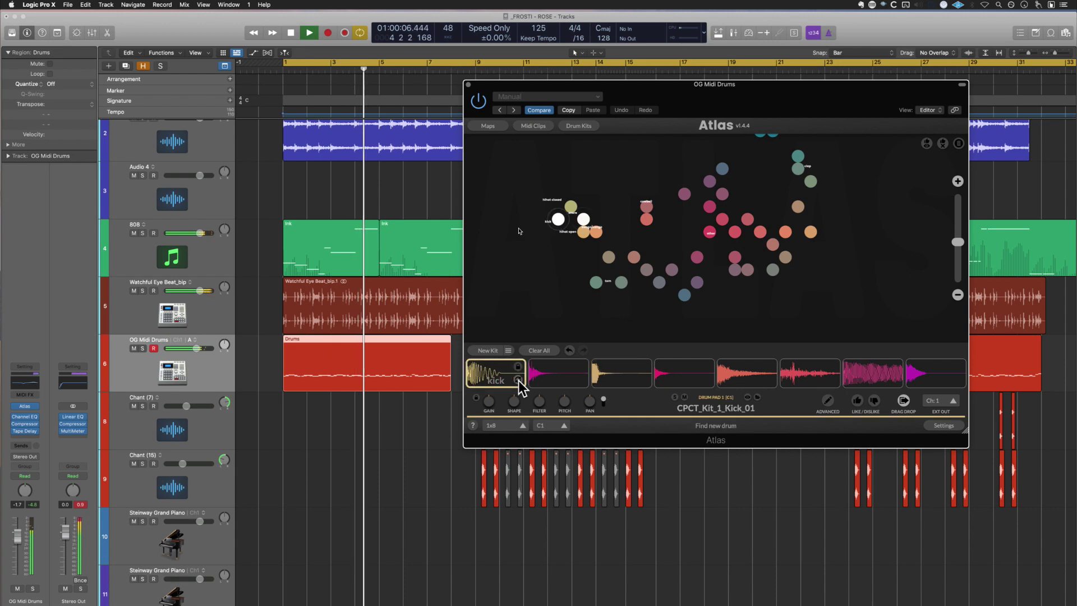
pyautogui.click(769, 381)
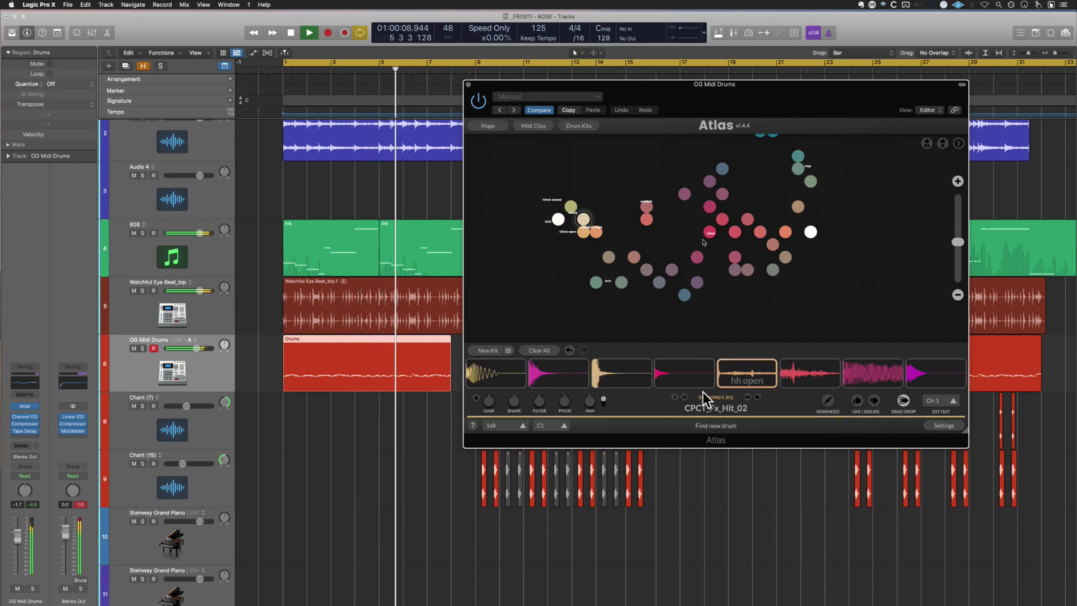
pyautogui.click(707, 383)
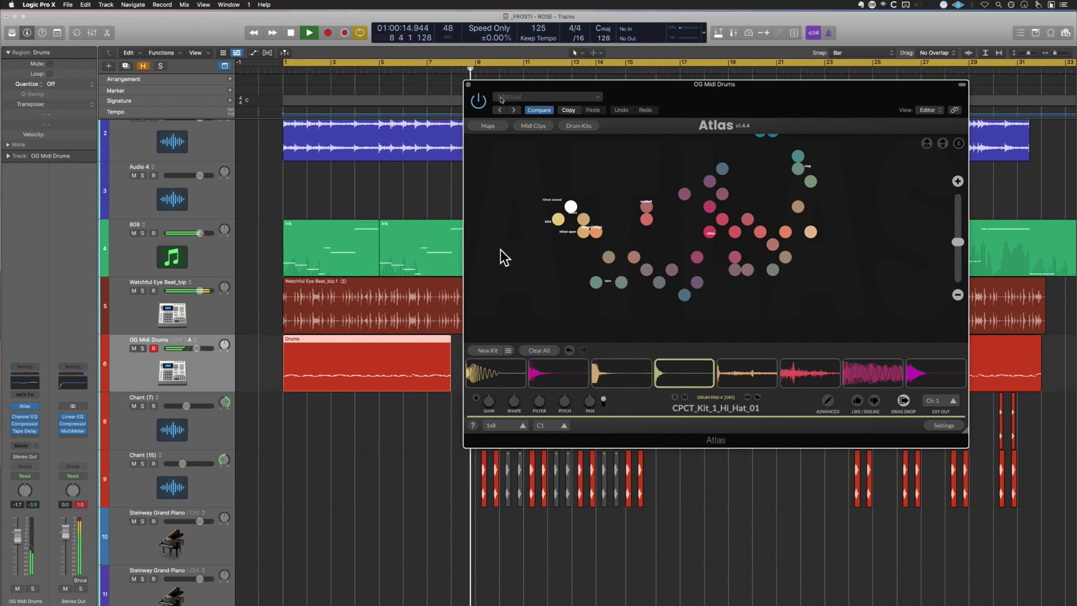
pyautogui.click(468, 84)
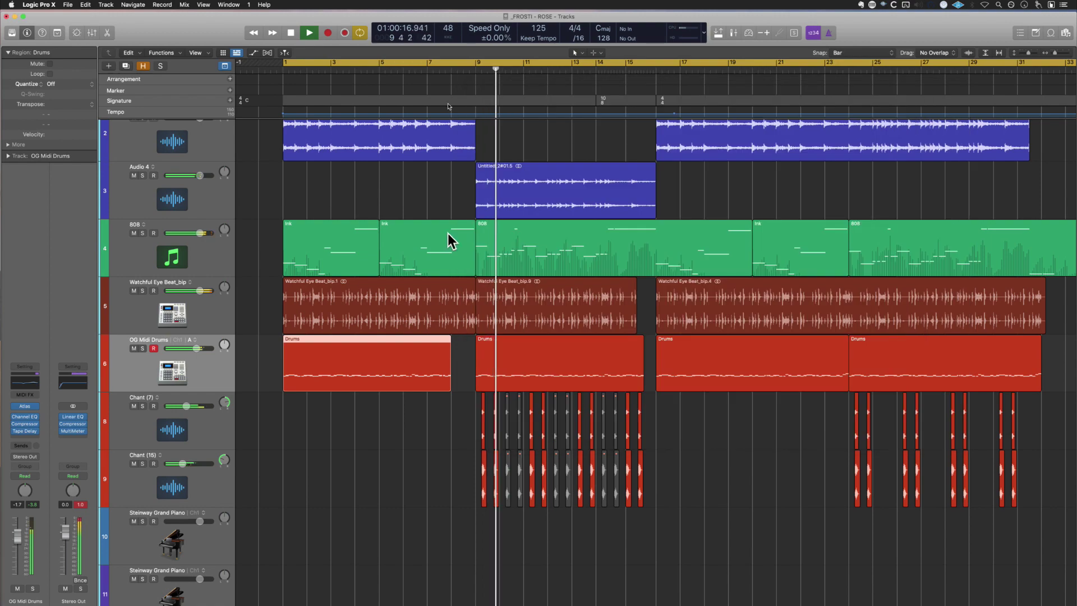
pyautogui.press('space')
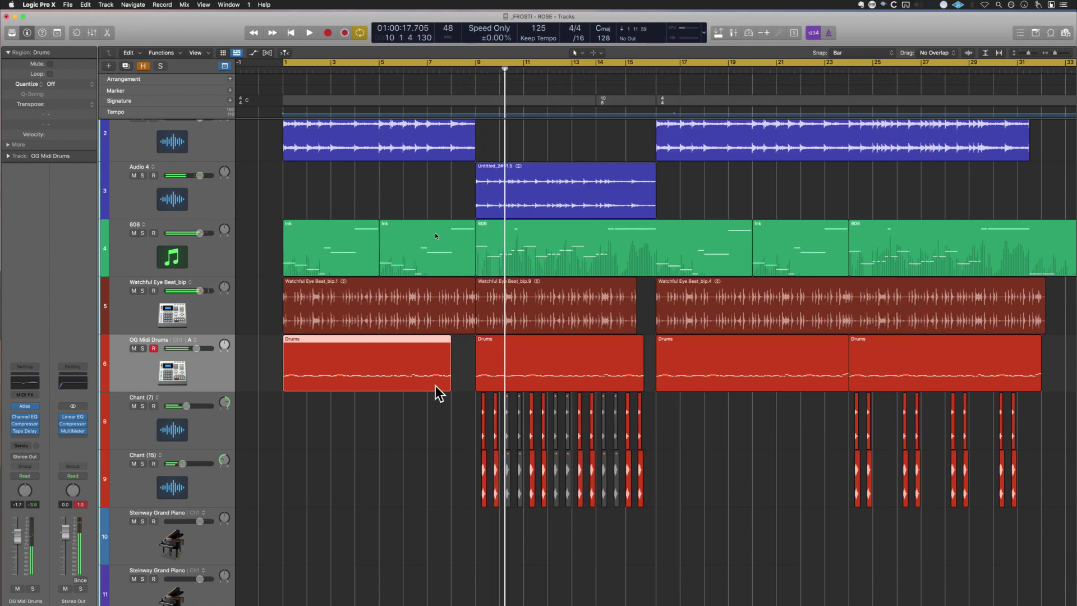